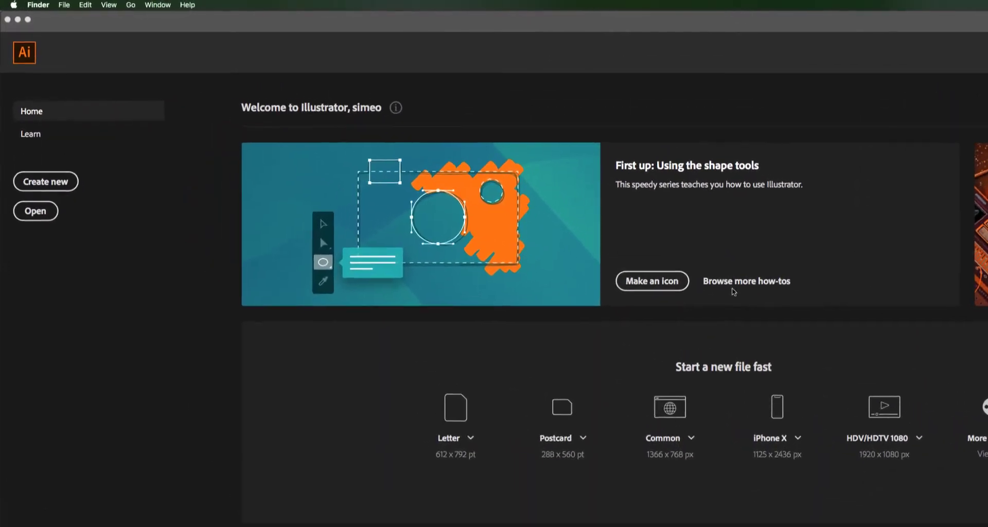
Step: Start a new document from the Illustrator Home screen to bring up the New Document dialog
click(51, 189)
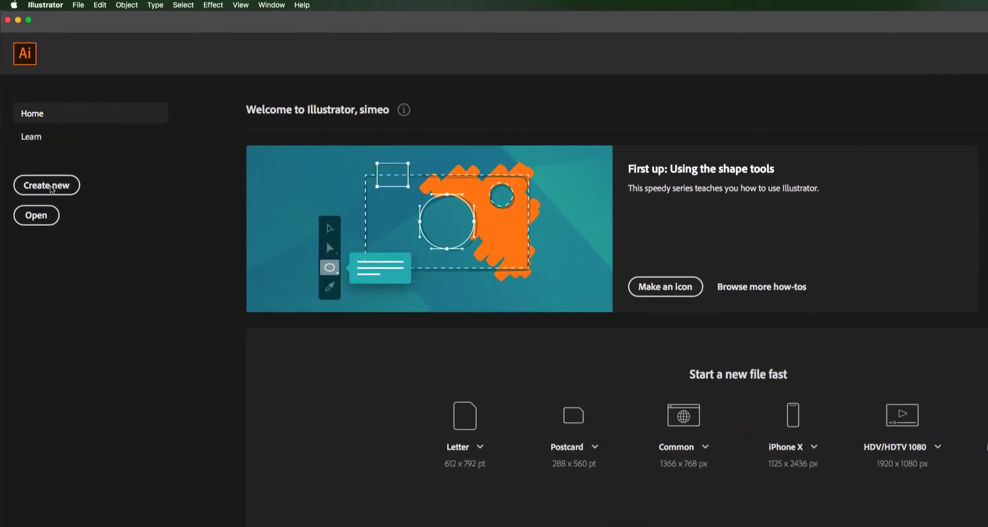
click(51, 189)
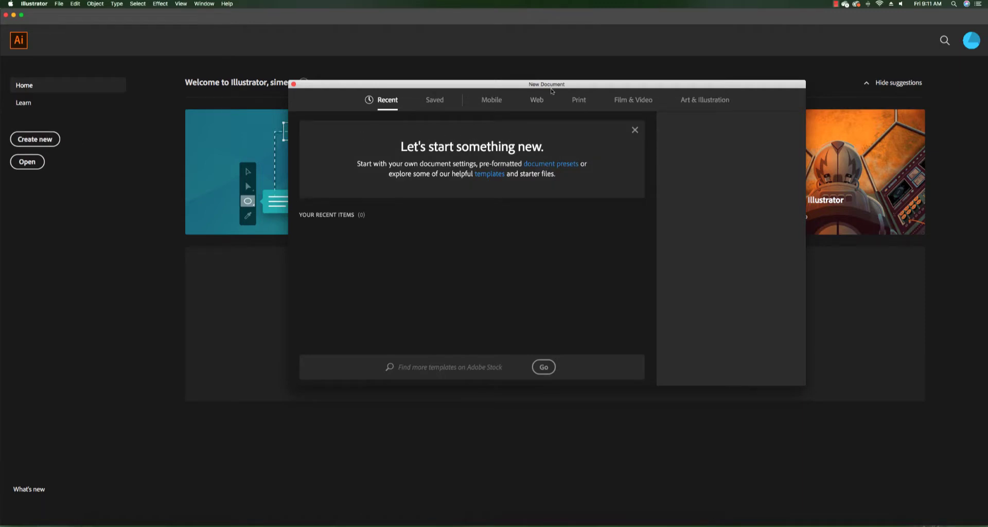
Step: Create a Print-preset document in Pixels, 1280 wide by 720 tall
click(579, 100)
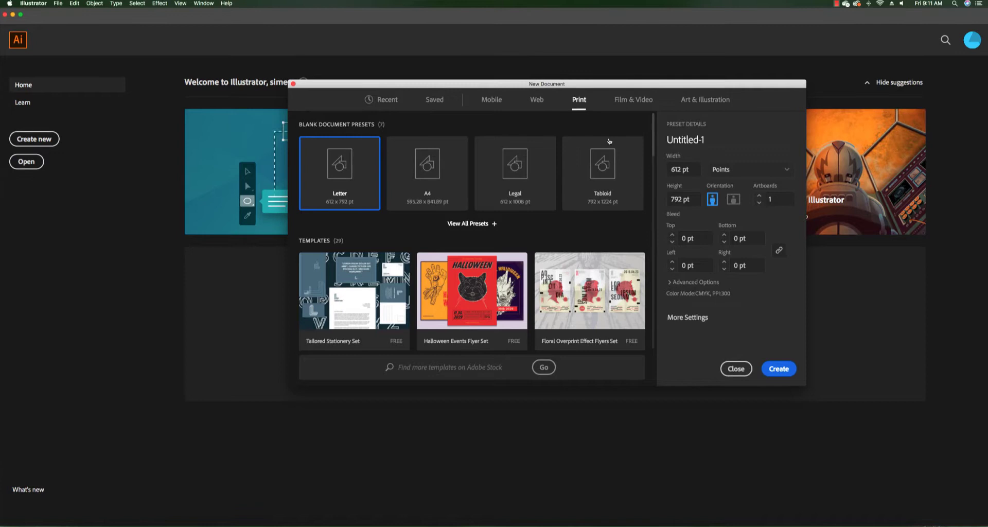
click(782, 171)
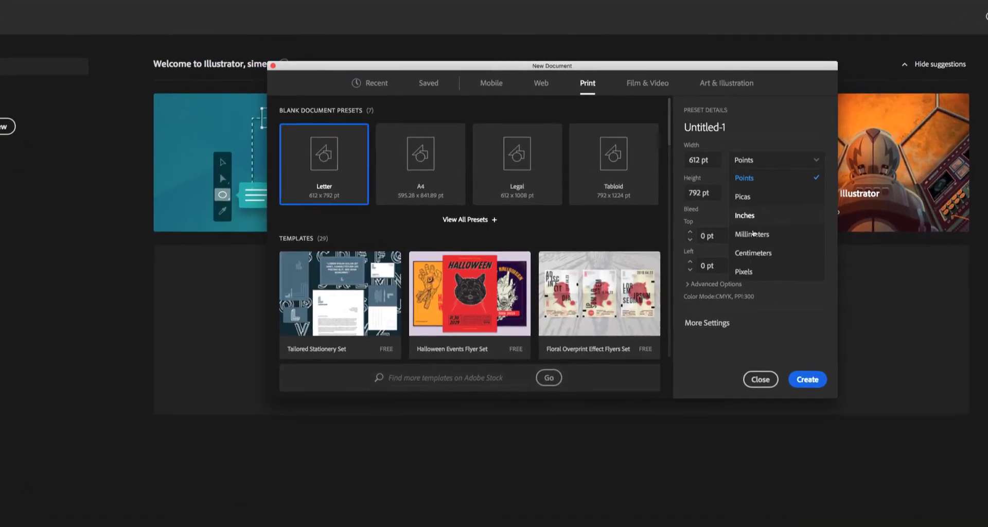
click(745, 272)
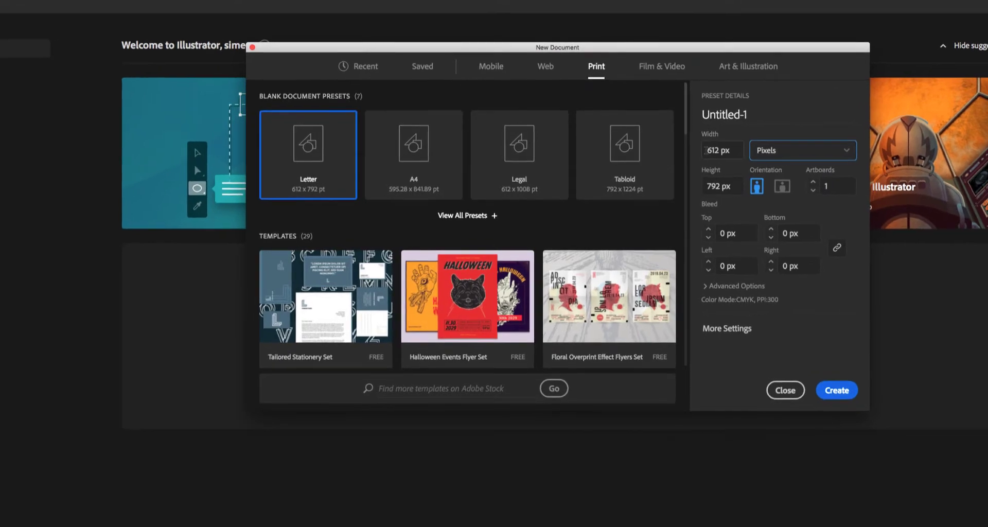
double_click(725, 151)
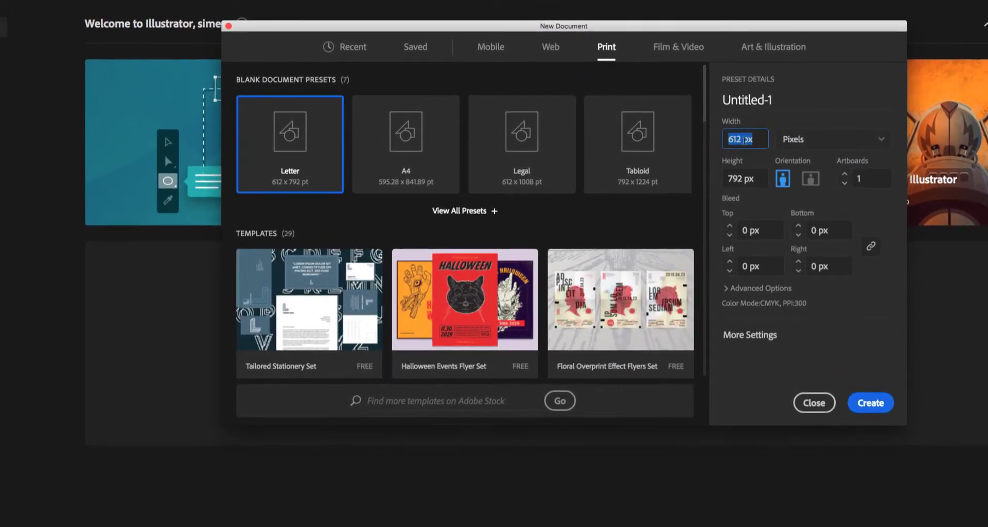
text(18)
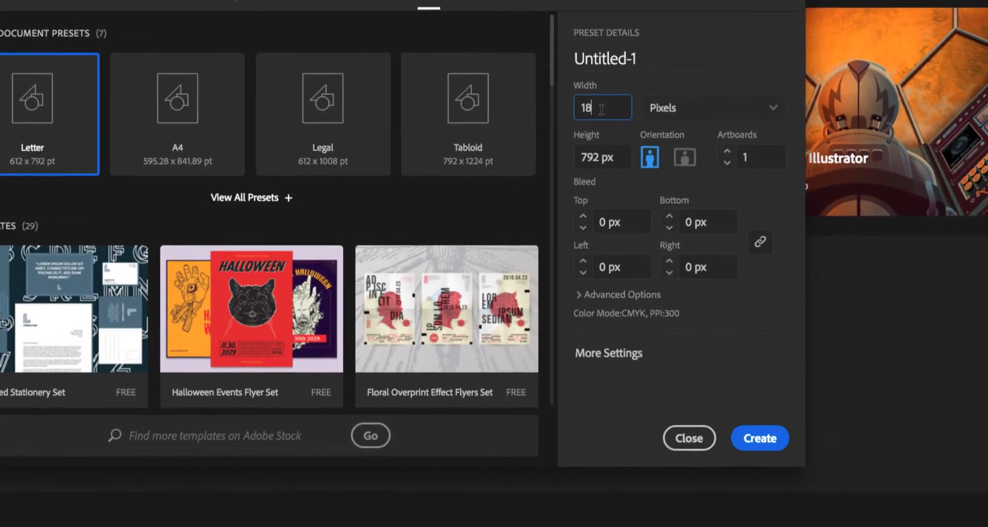
text(2)
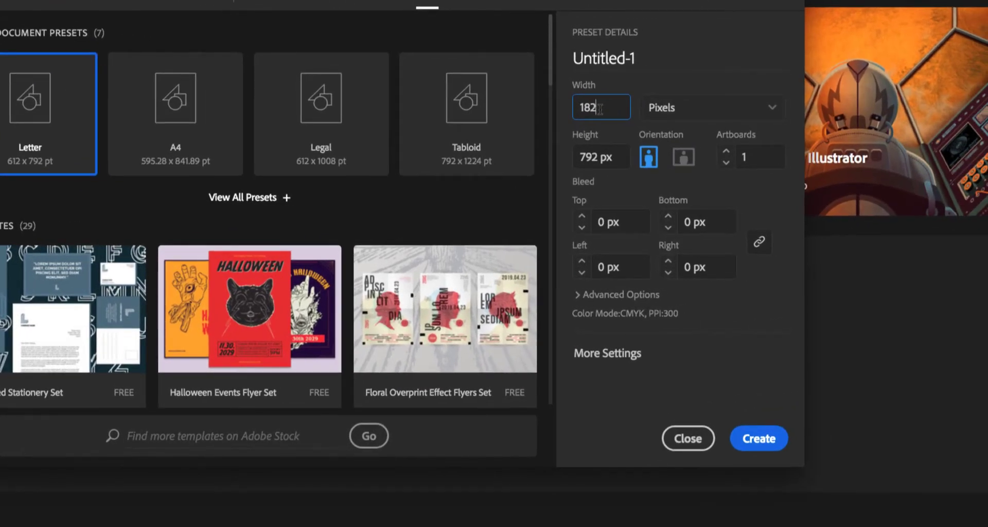
key(BackSpace)
key(BackSpace)
key(BackSpace)
text(1280)
click(583, 157)
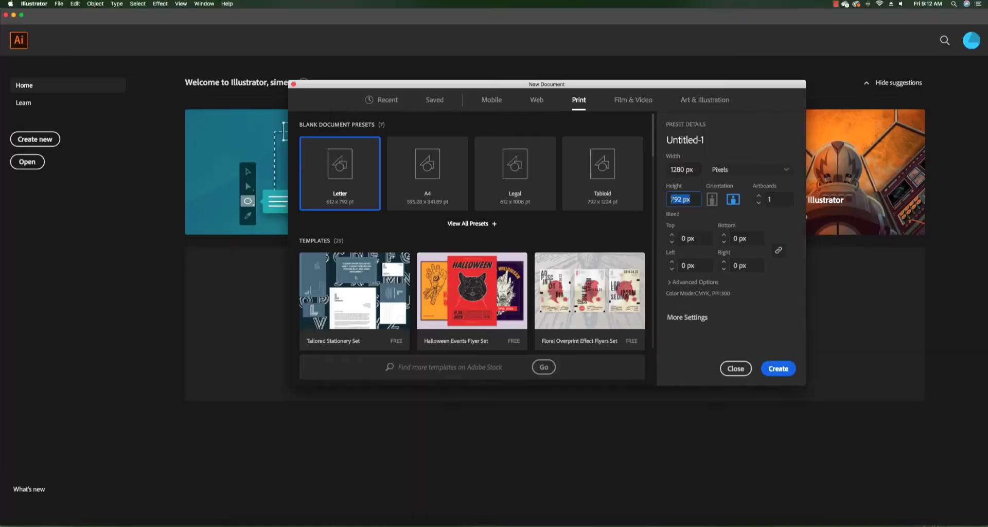
text(720)
click(777, 369)
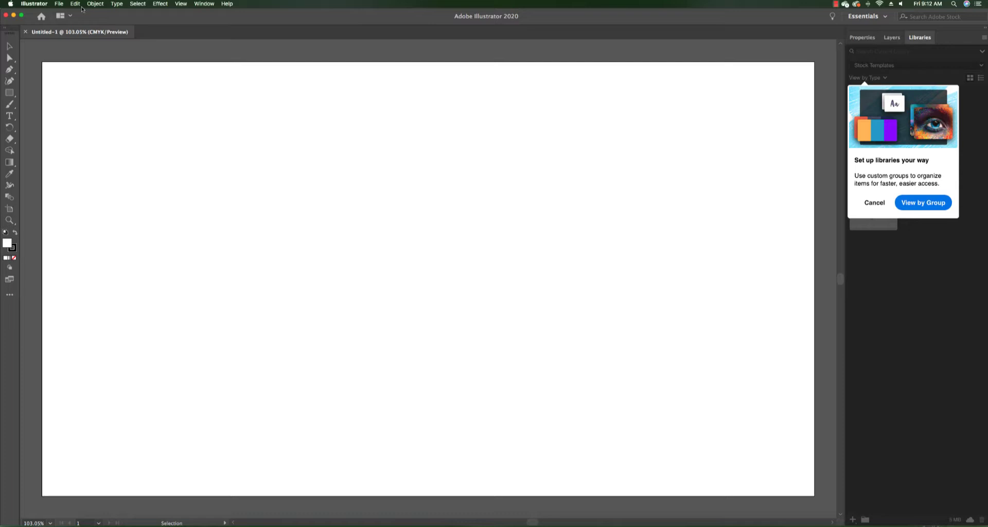
Step: Draw an artboard-sized rectangle filled with blue #2870E5, aligned to the artboard corner
click(9, 94)
mouse_move(46, 71)
mouse_down()
mouse_move(223, 170)
mouse_move(456, 324)
mouse_move(781, 430)
mouse_move(810, 463)
mouse_move(811, 494)
mouse_up()
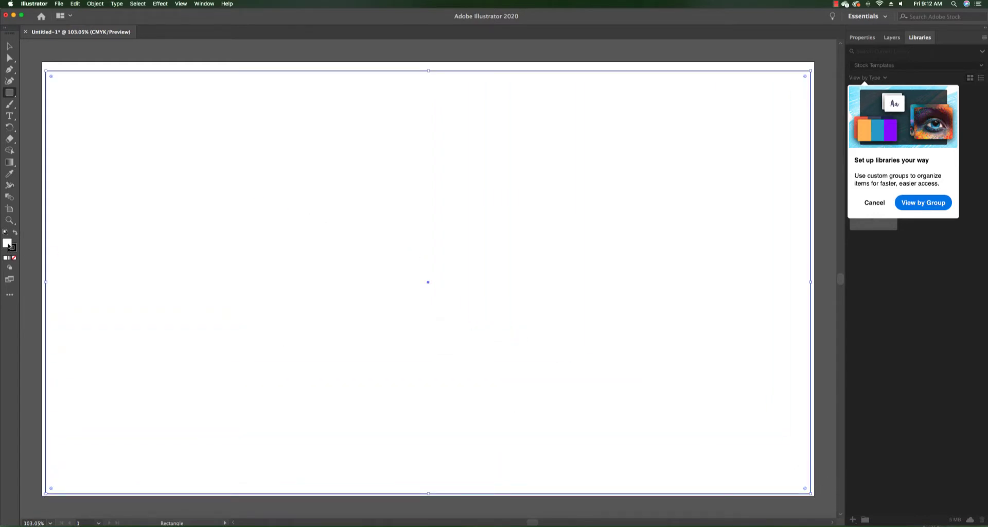
double_click(8, 244)
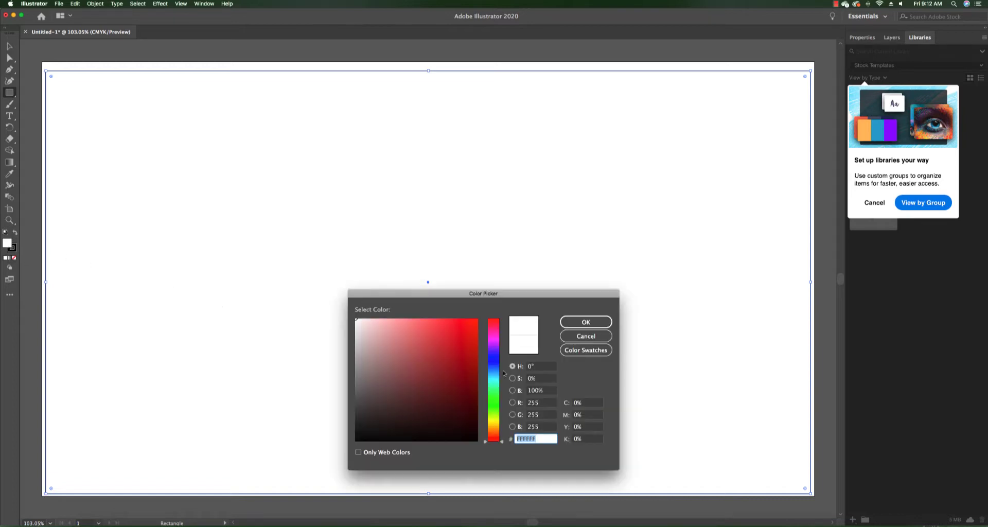
click(494, 367)
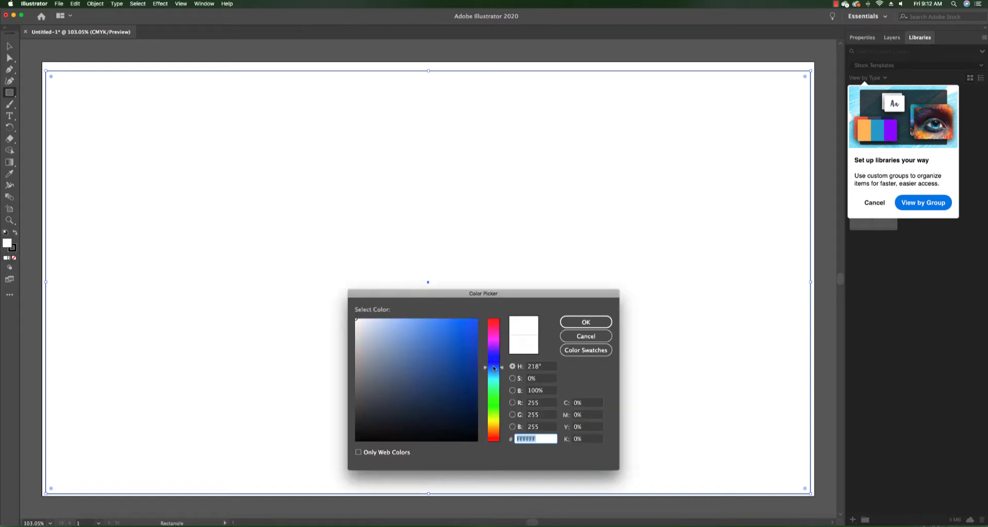
click(457, 338)
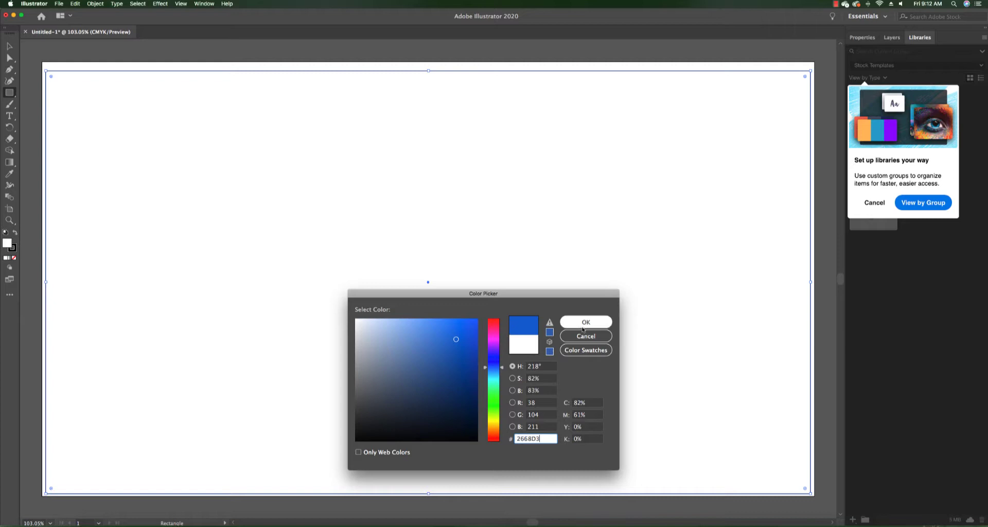
click(457, 330)
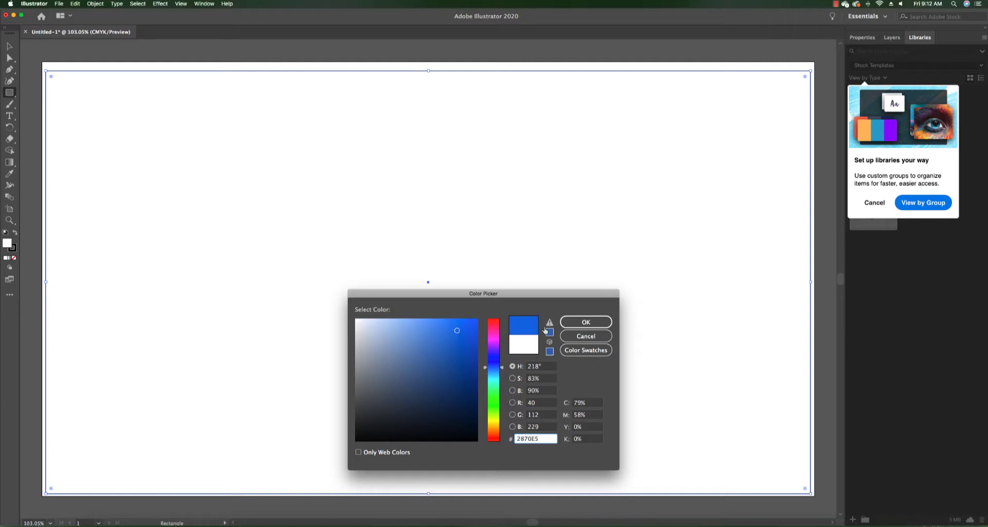
click(576, 323)
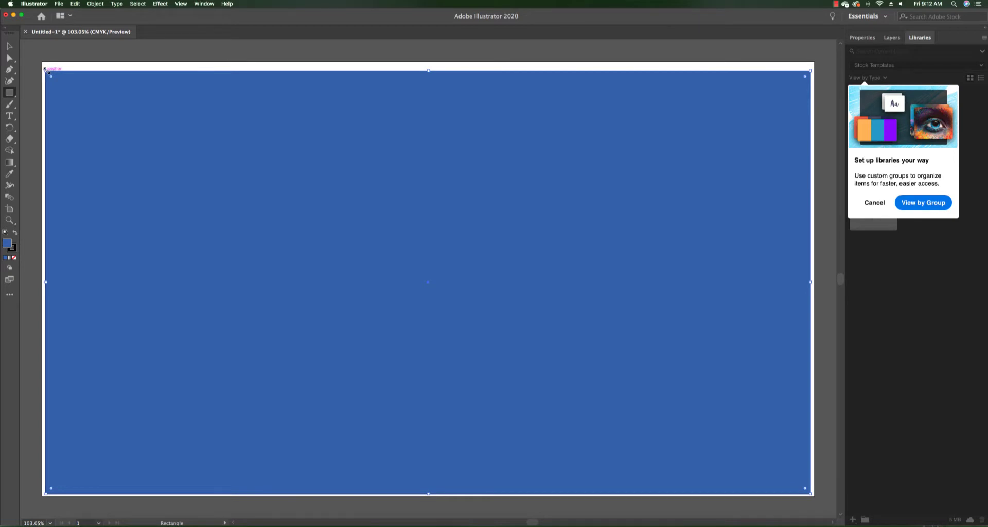
drag(45, 68, 44, 65)
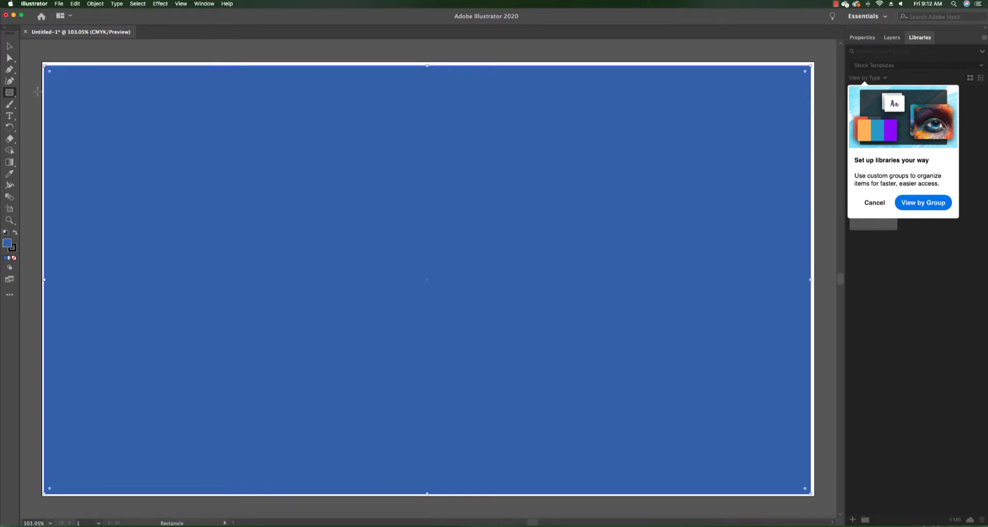
Step: Draw a circle above the background's centre and fill it with pale blue #BFD3EF
drag(11, 95, 51, 106)
drag(335, 180, 419, 265)
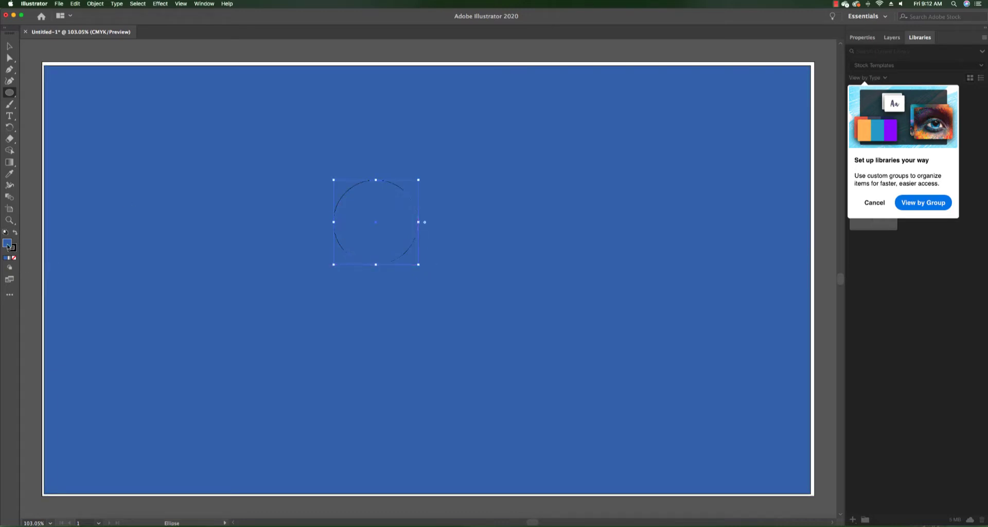
double_click(8, 244)
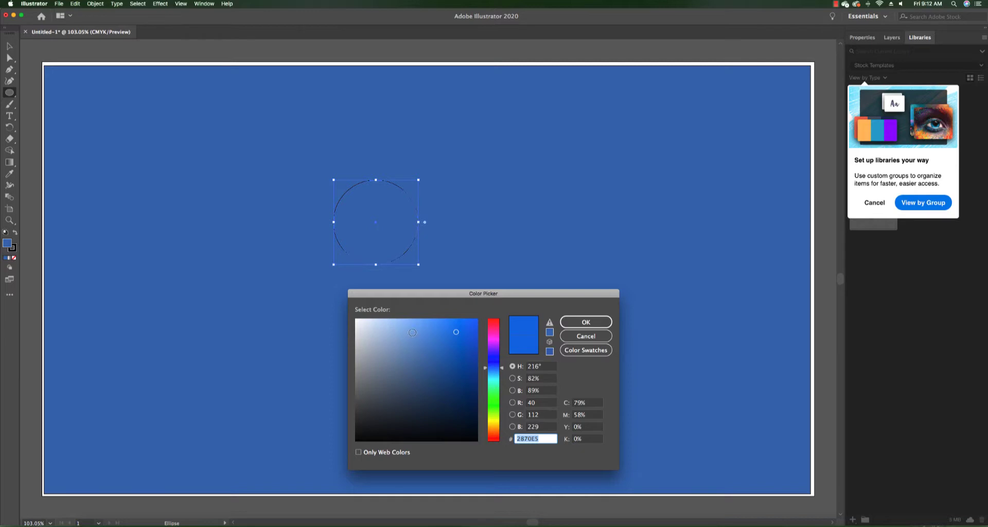
click(380, 325)
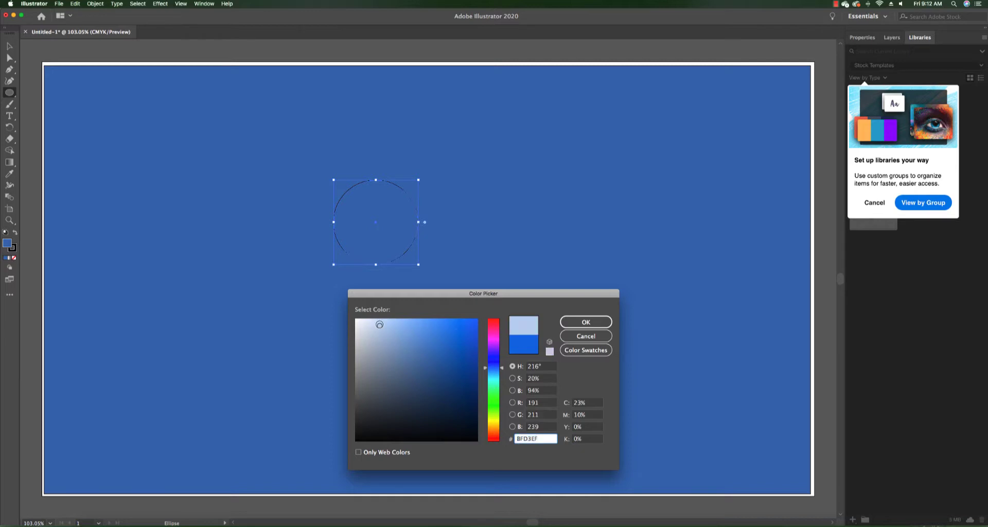
click(584, 322)
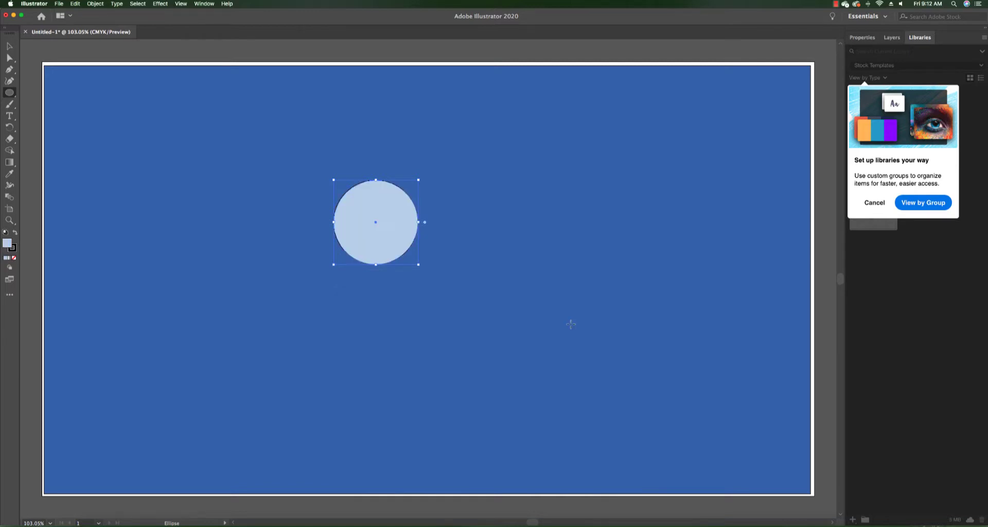
click(13, 250)
Step: Set the circle's stroke to None and paste a copy shrunk into its top
click(14, 260)
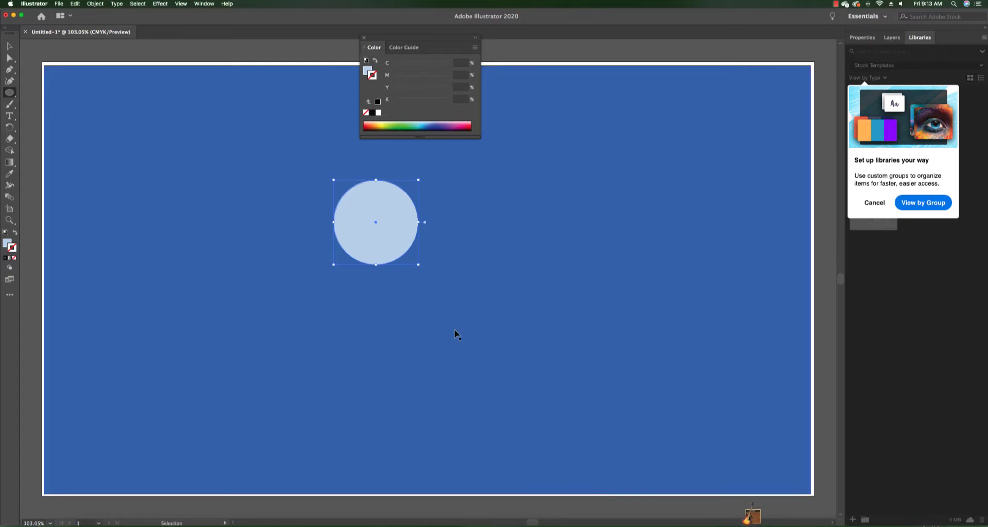
key(super+v)
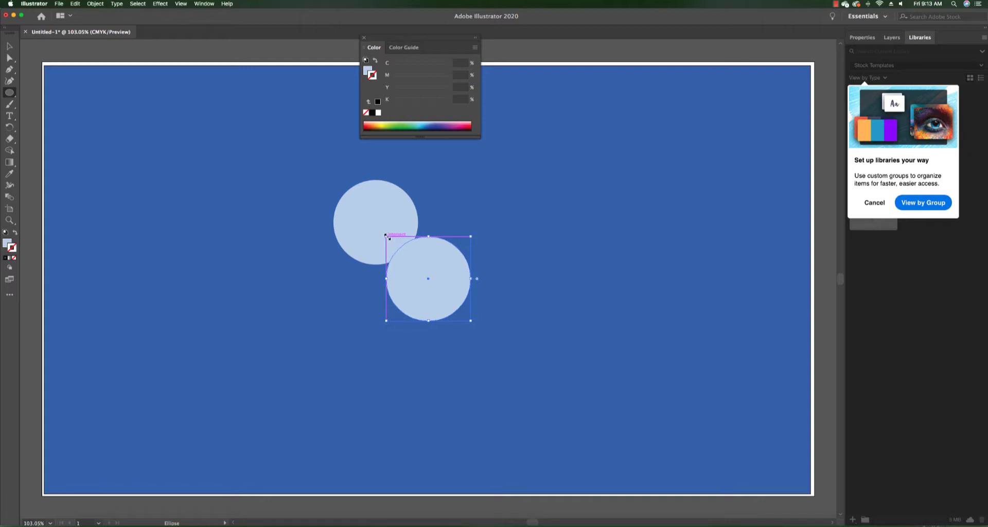
drag(386, 236, 377, 200)
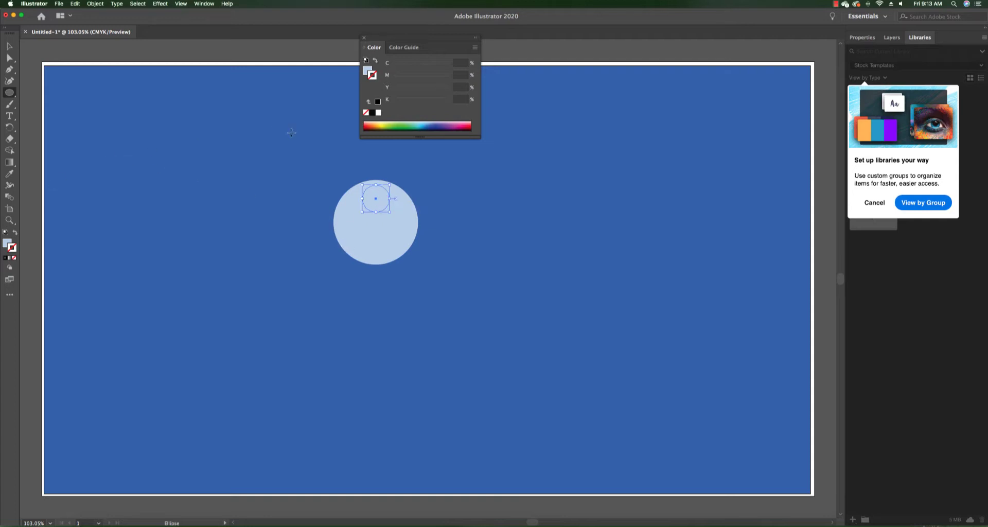
Step: Fill the small highlight circle with near-white #EDF2F7
double_click(8, 243)
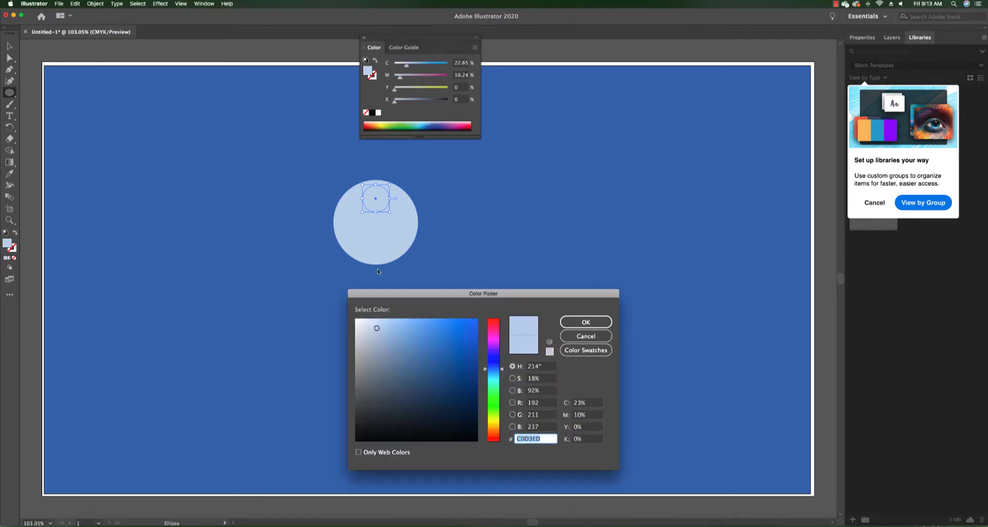
click(363, 322)
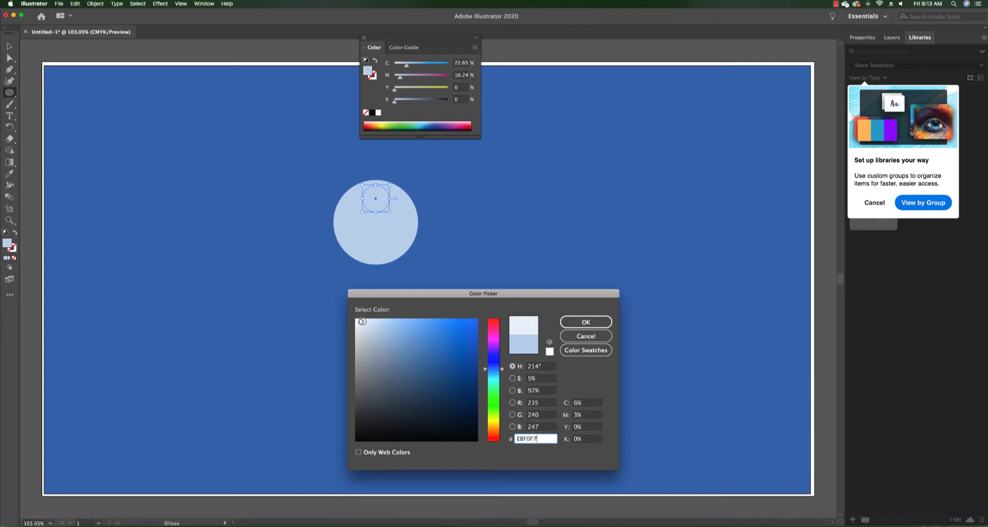
drag(362, 321, 360, 321)
click(579, 322)
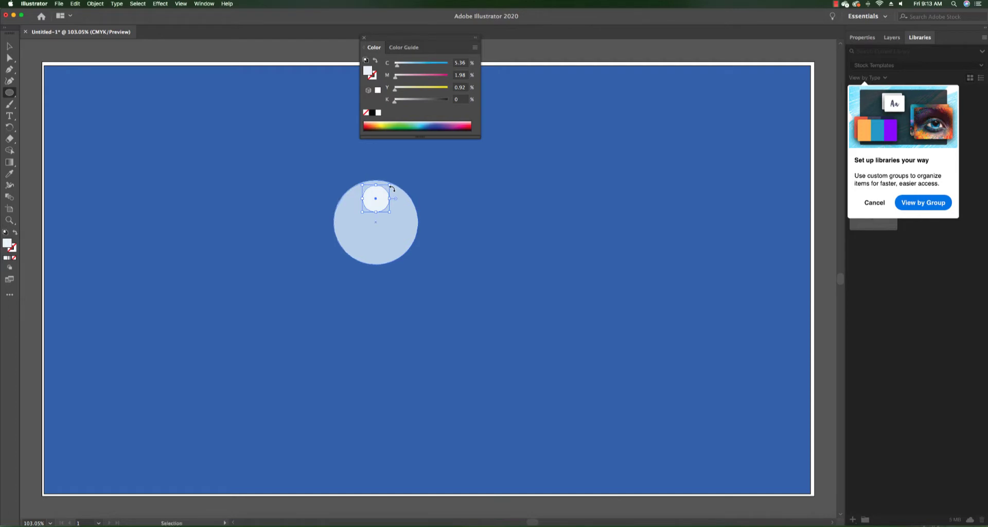
Step: Paste another highlight copy and shrink it into the bubble's lower left
key(super+v)
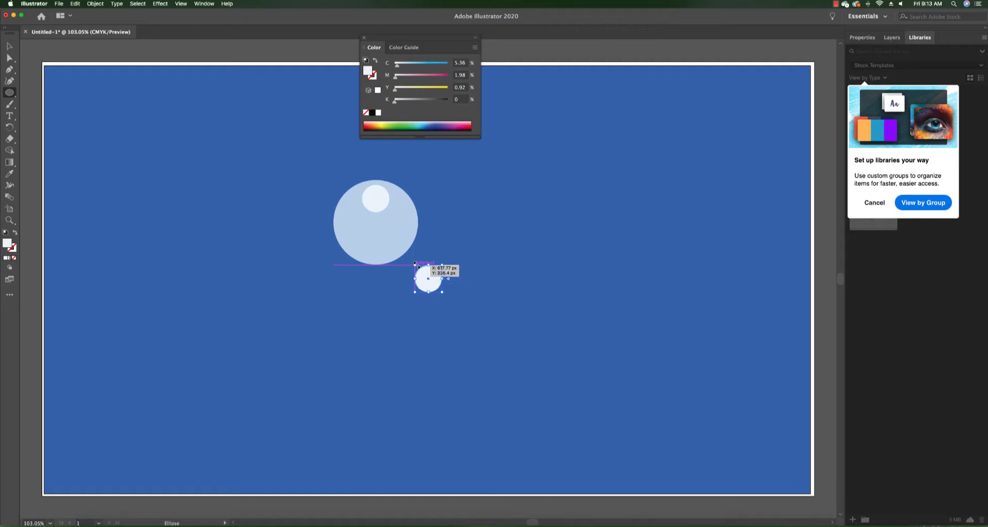
drag(419, 272, 353, 246)
click(373, 202)
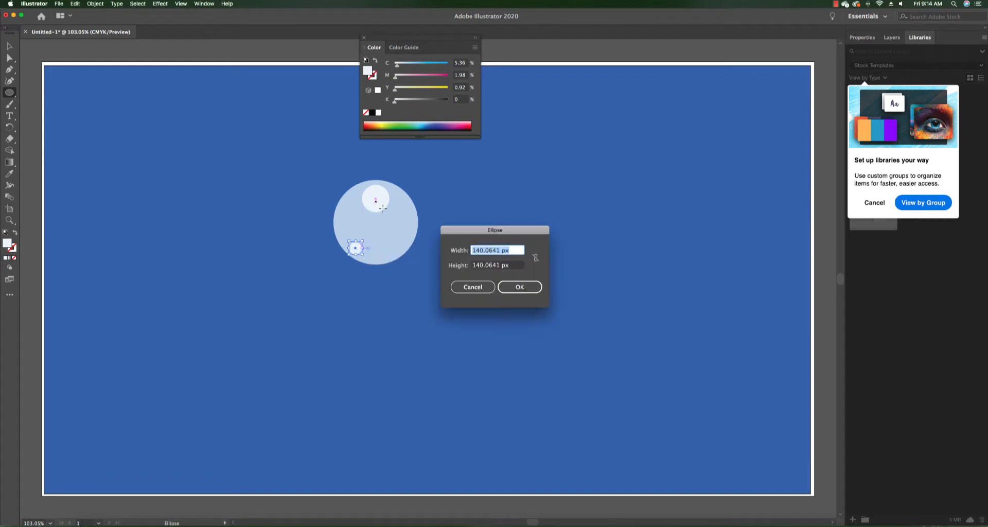
click(473, 287)
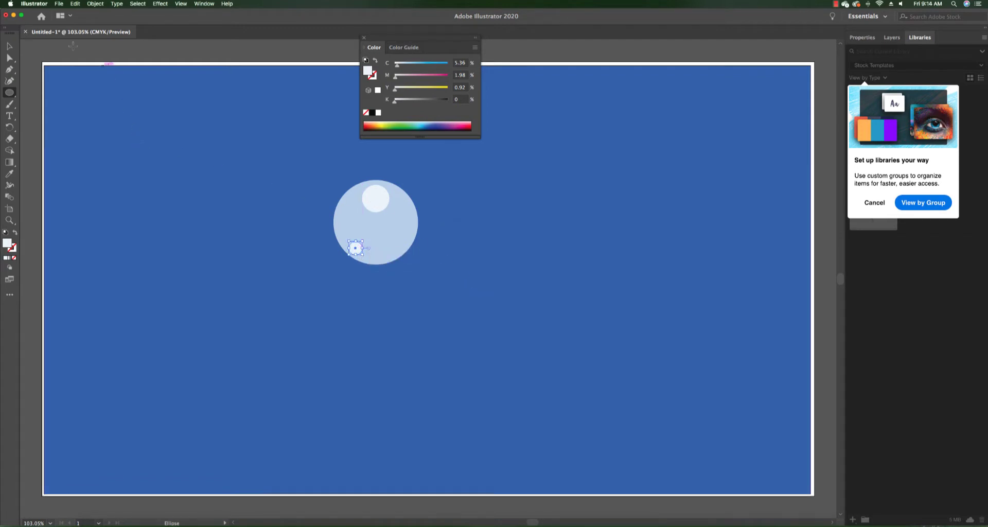
Step: Move the top highlight slightly to the right with the Selection tool
key(v)
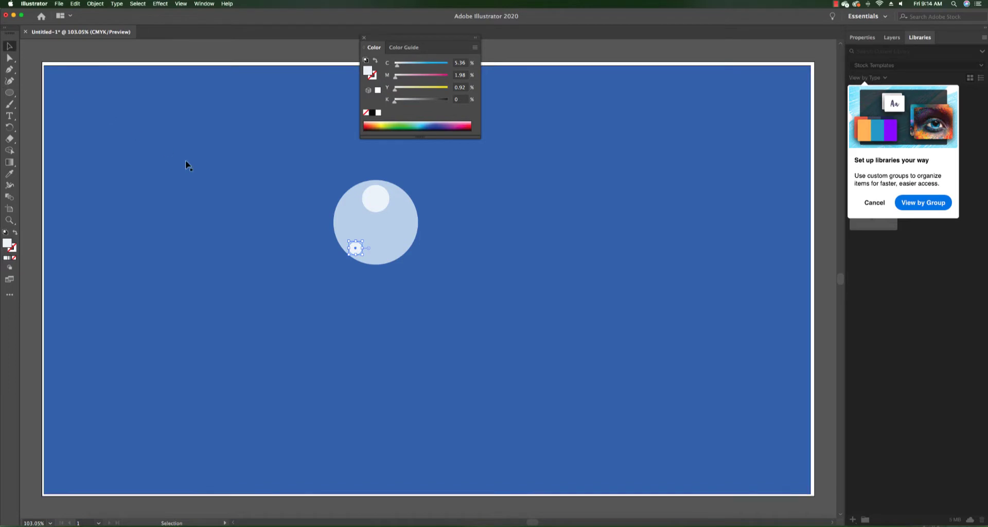
click(375, 200)
drag(375, 201, 385, 201)
Step: Blend the pale circle with its top highlight using Object > Blend > Make
shift+click(354, 201)
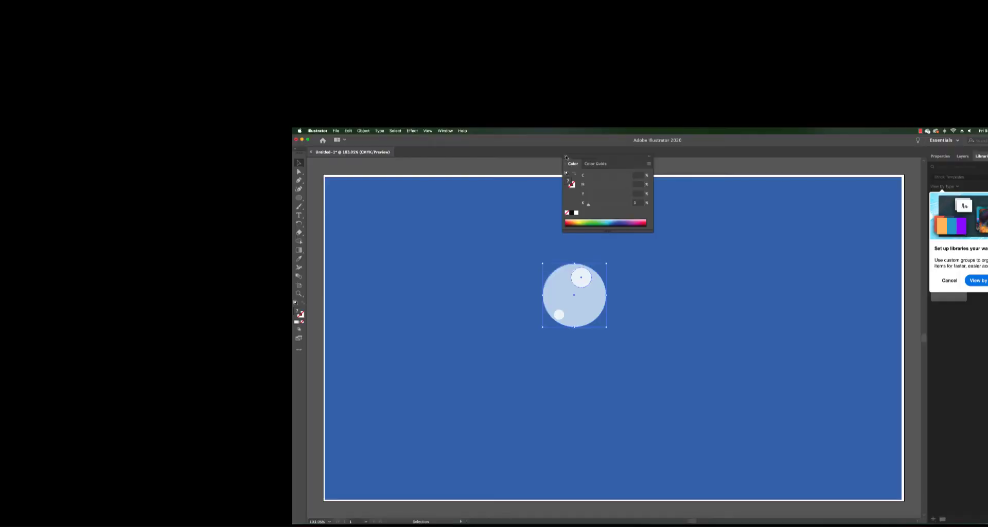
click(566, 157)
click(363, 130)
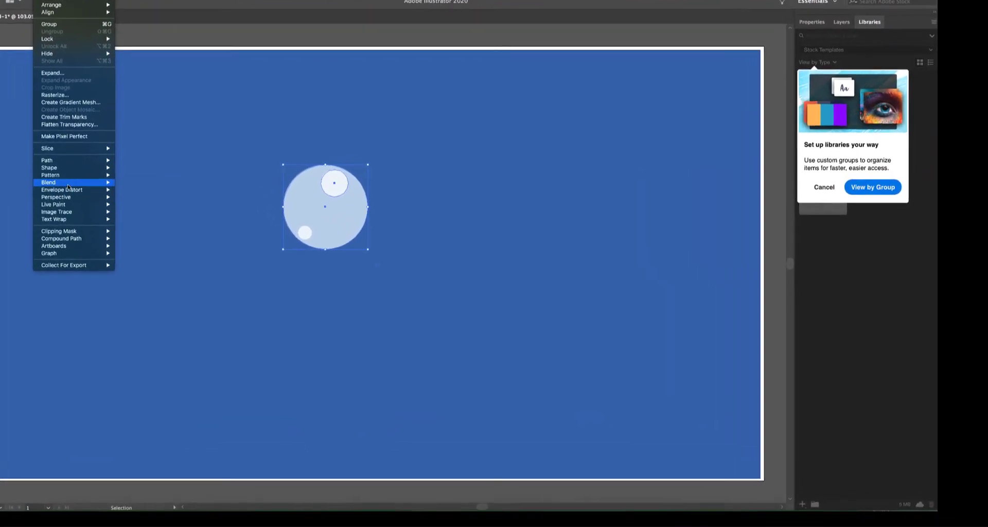
mouse_move(242, 236)
click(130, 183)
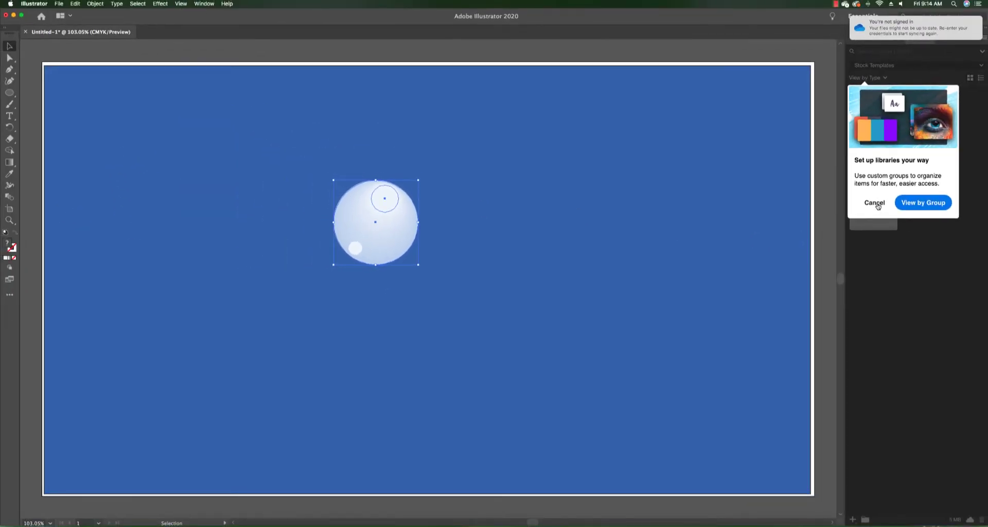
click(874, 203)
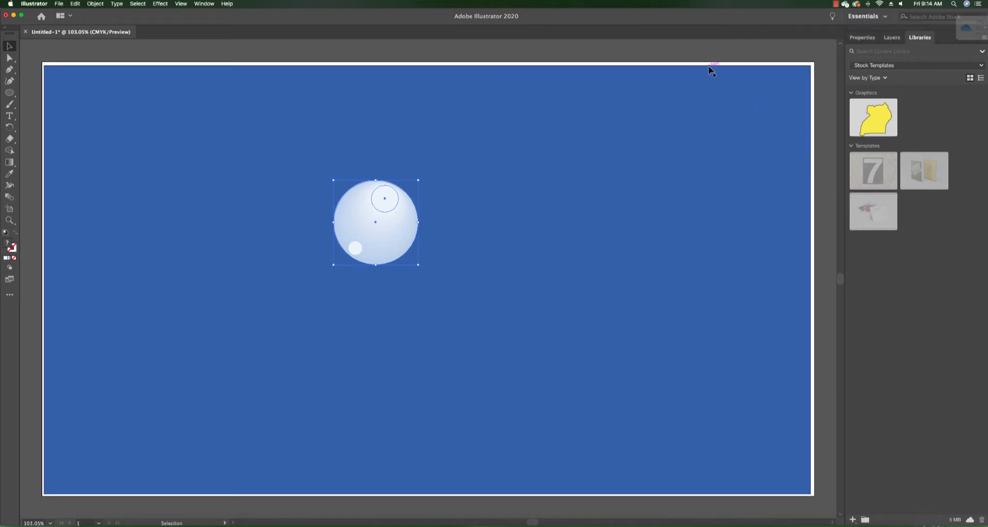
Step: Lower the blended bubble's opacity to 72% in the Properties panel
click(864, 39)
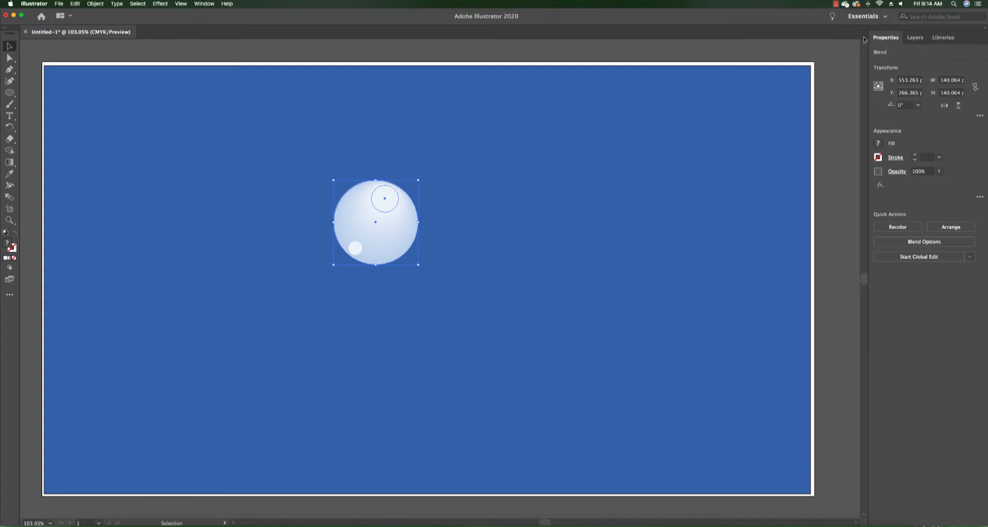
click(940, 172)
click(915, 184)
drag(916, 186, 927, 189)
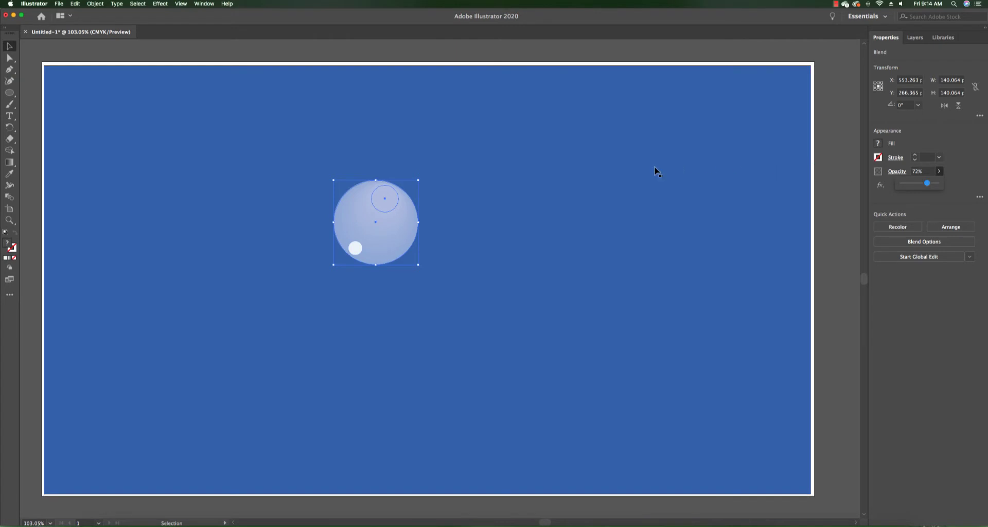
Step: Set the small white highlight dot's opacity to 87%
click(355, 248)
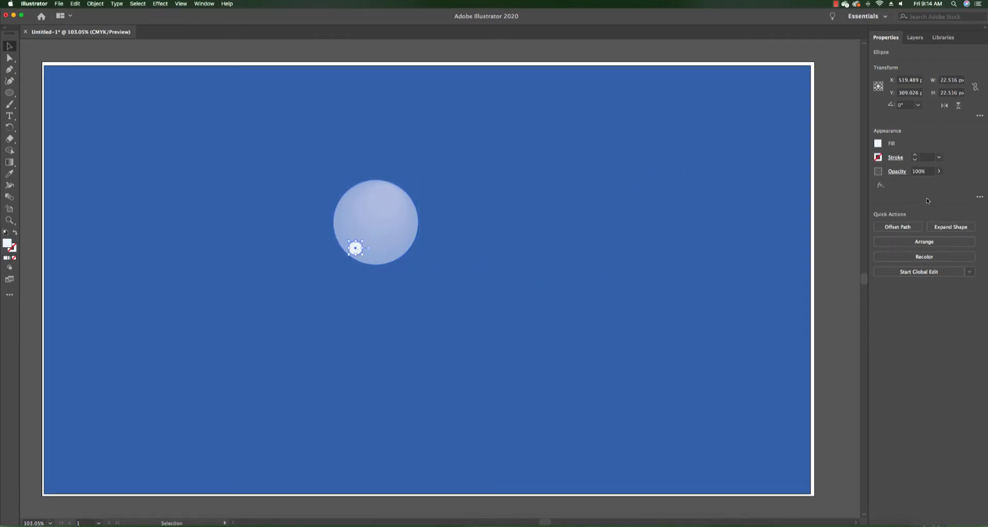
click(939, 171)
drag(937, 184, 928, 188)
click(730, 235)
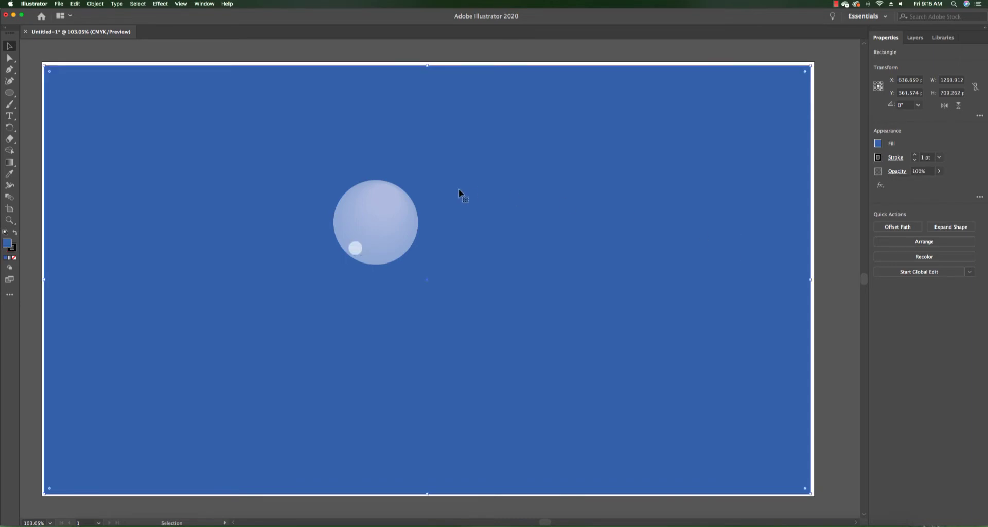
Step: Paste a copy of the bubble and highlight, shrunk to about 92 px, overlapping the first
click(391, 212)
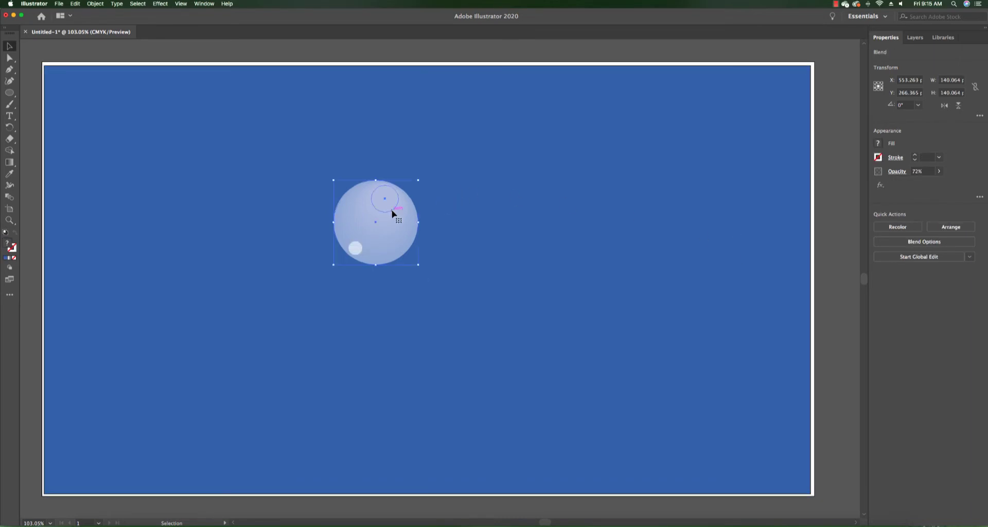
shift+click(356, 249)
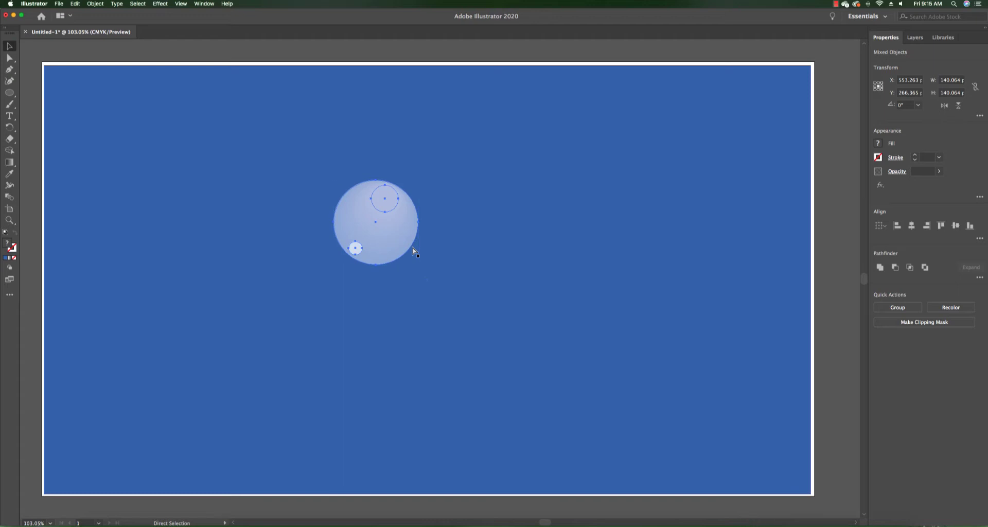
key(super+v)
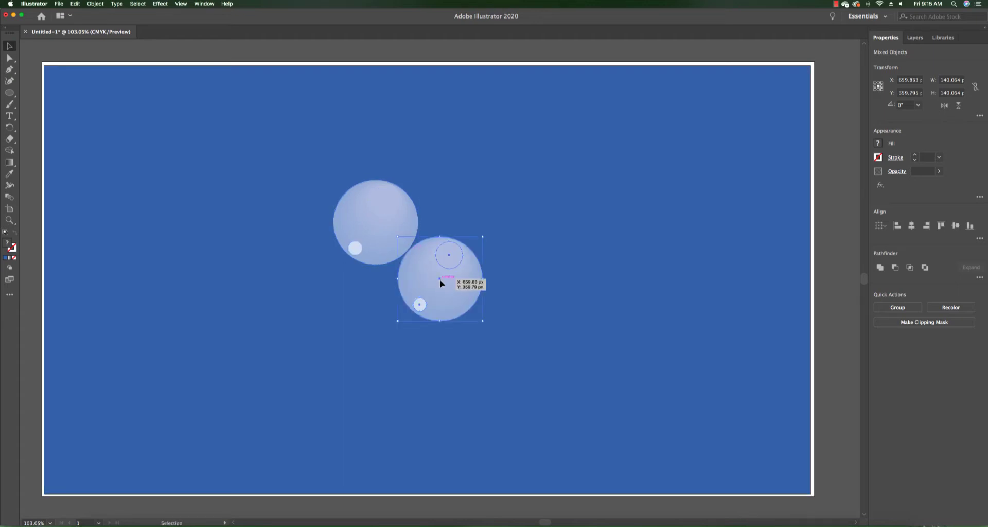
drag(440, 279, 414, 253)
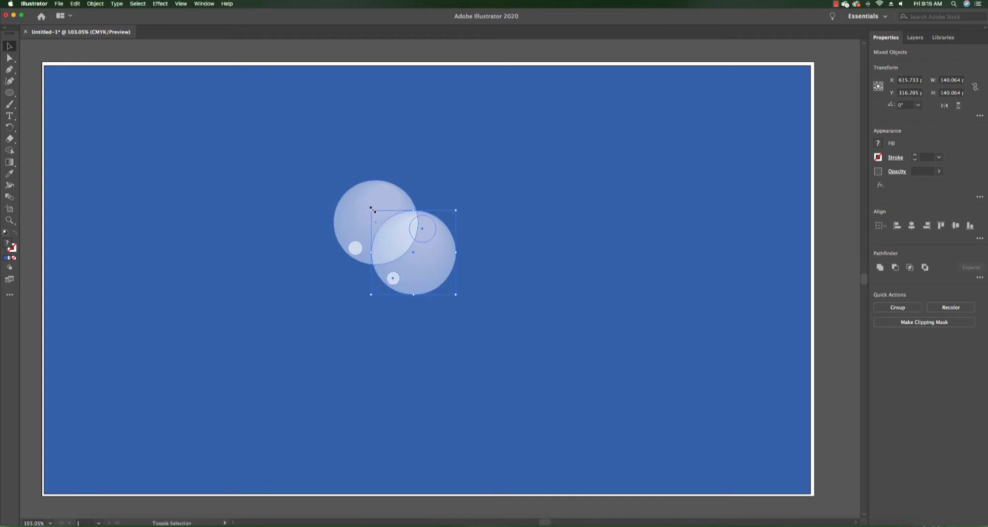
drag(371, 209, 413, 246)
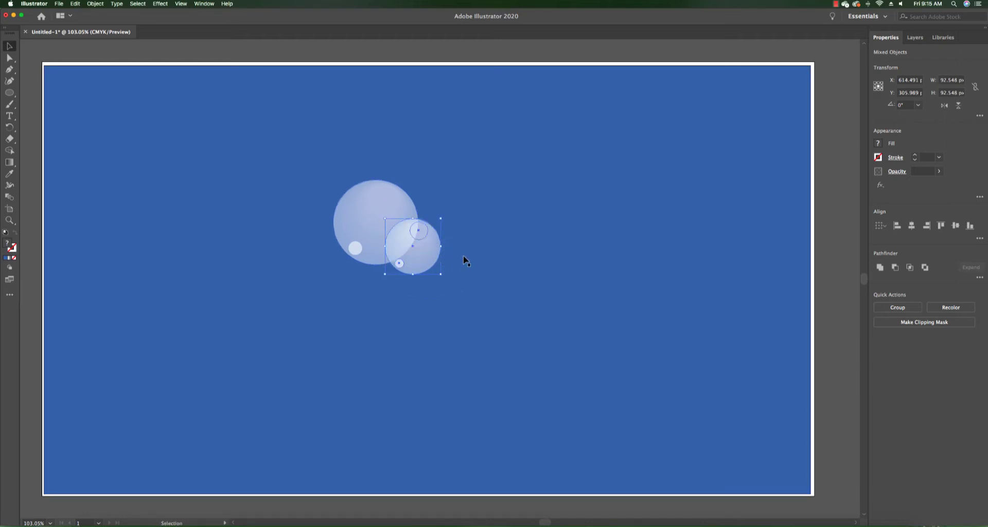
Step: Paste another full-size copy of the bubble
click(463, 256)
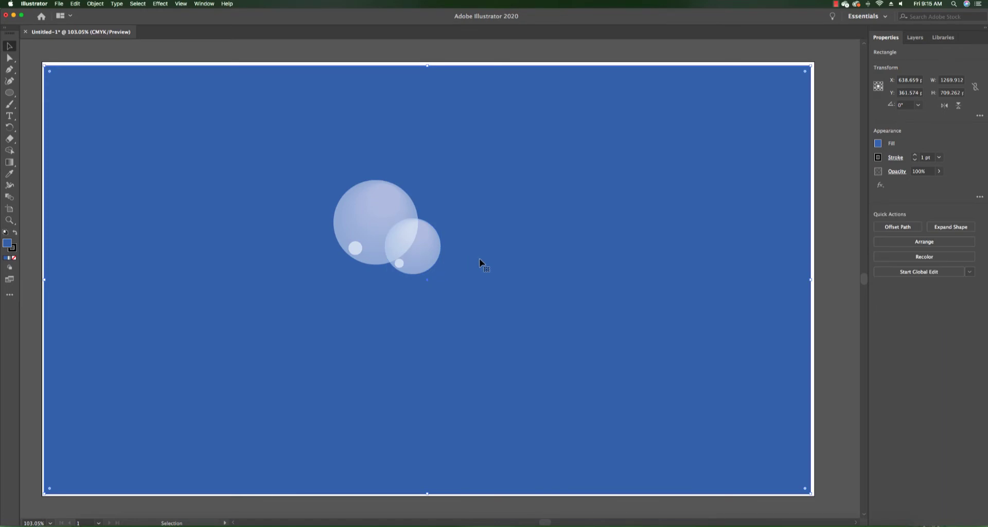
key(a)
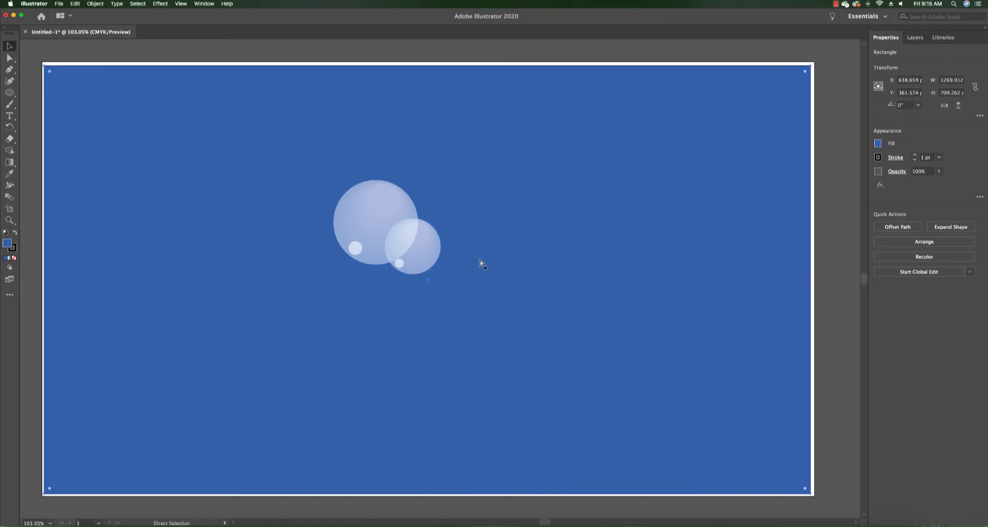
key(super+v)
key(v)
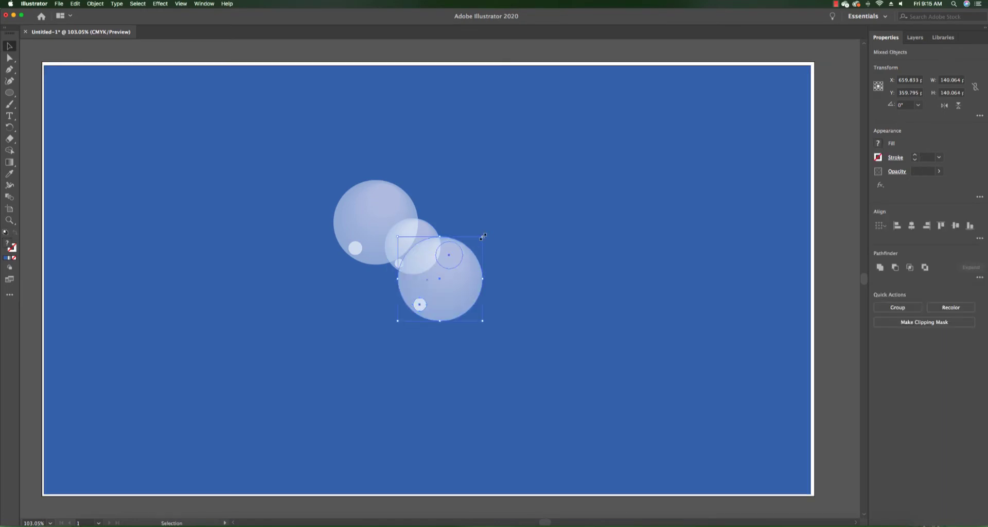
Step: Add bubbles of about 46 px and 109 px at right, plus one in the cluster's lower part
drag(482, 237, 429, 217)
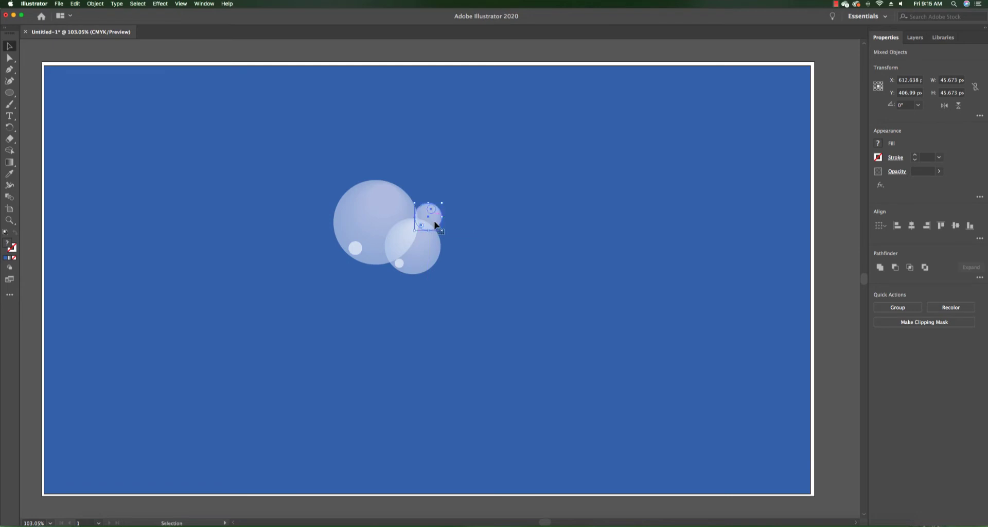
click(453, 234)
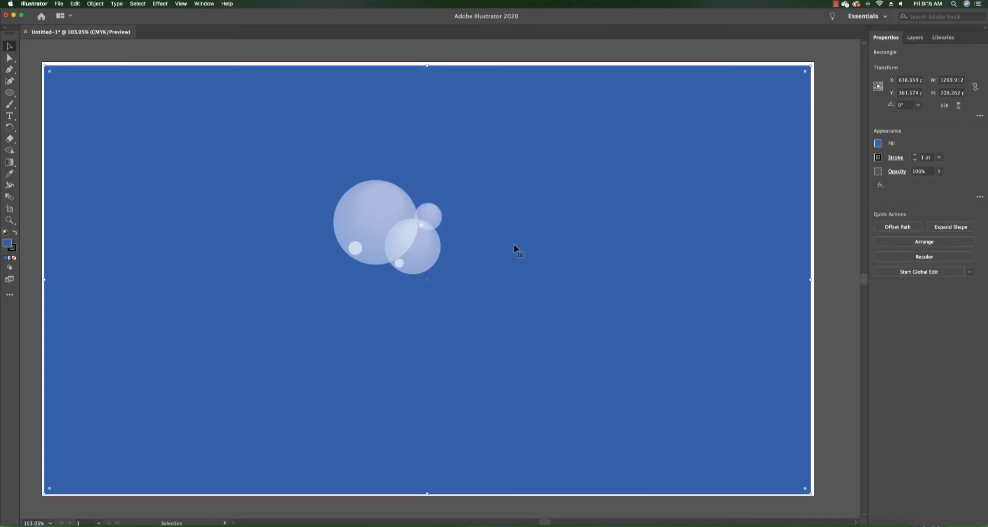
key(super+v)
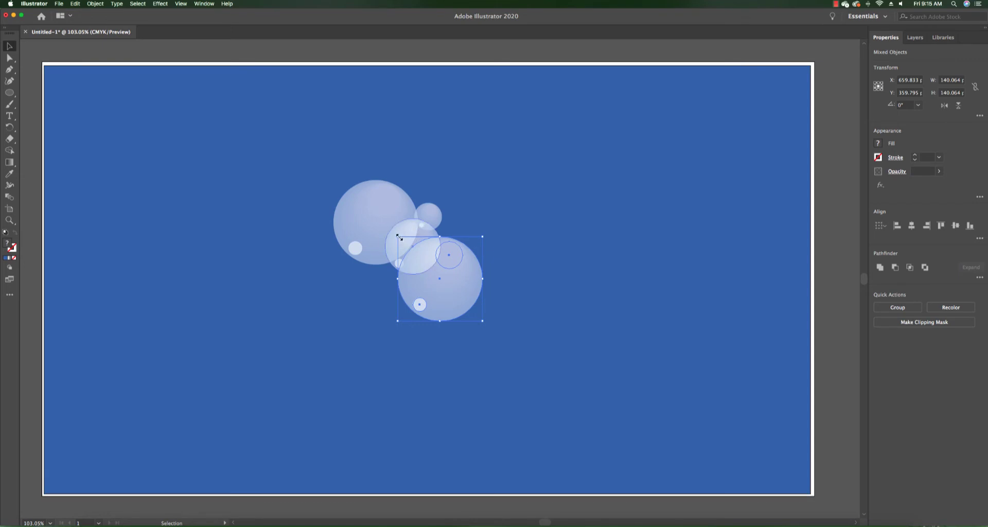
drag(397, 236, 417, 255)
drag(450, 290, 454, 248)
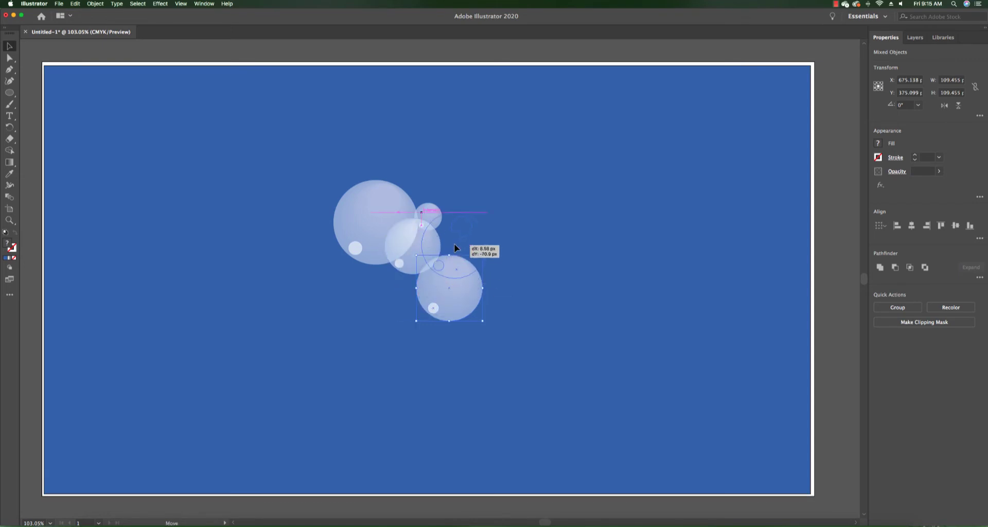
click(477, 267)
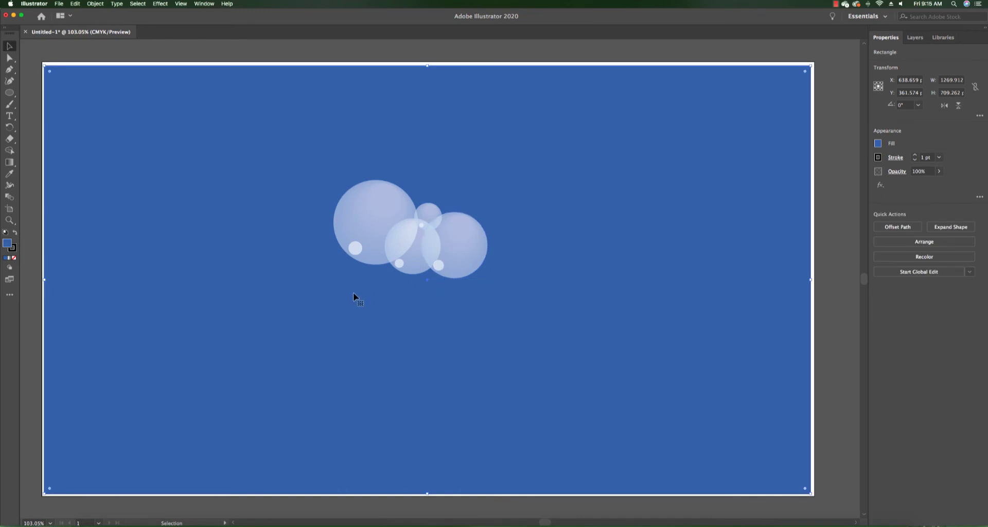
key(cmd+v)
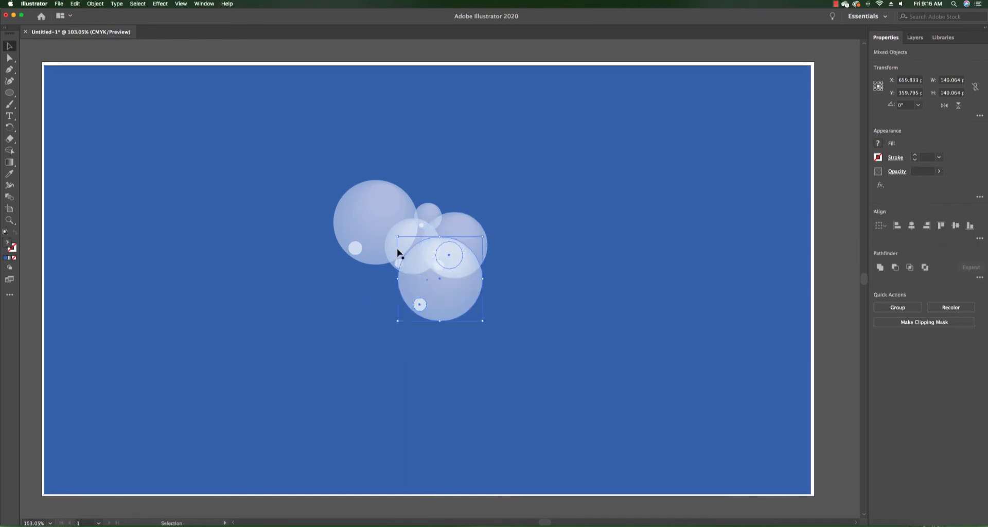
drag(398, 237, 414, 271)
click(498, 275)
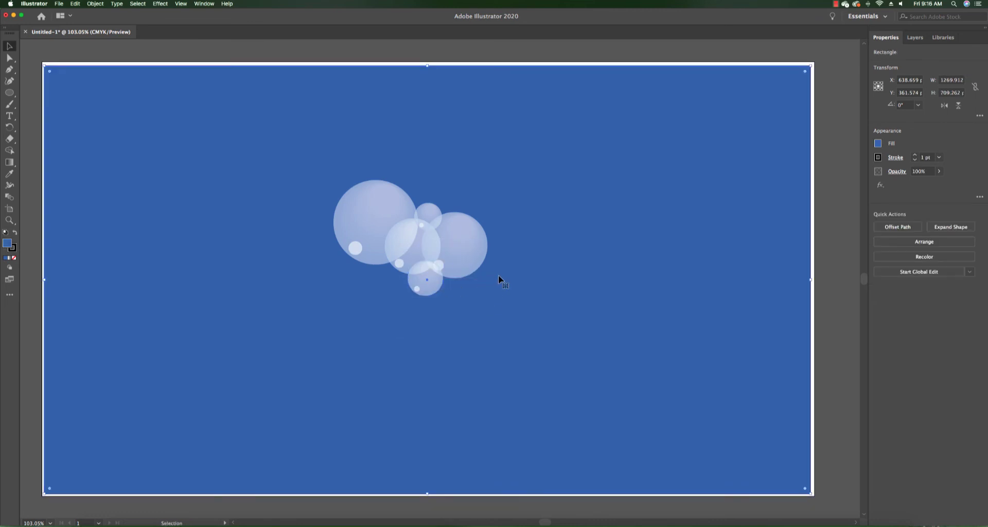
Step: Add a bubble at top right, a tiny one above, and an 83 px one at right
key(super+v)
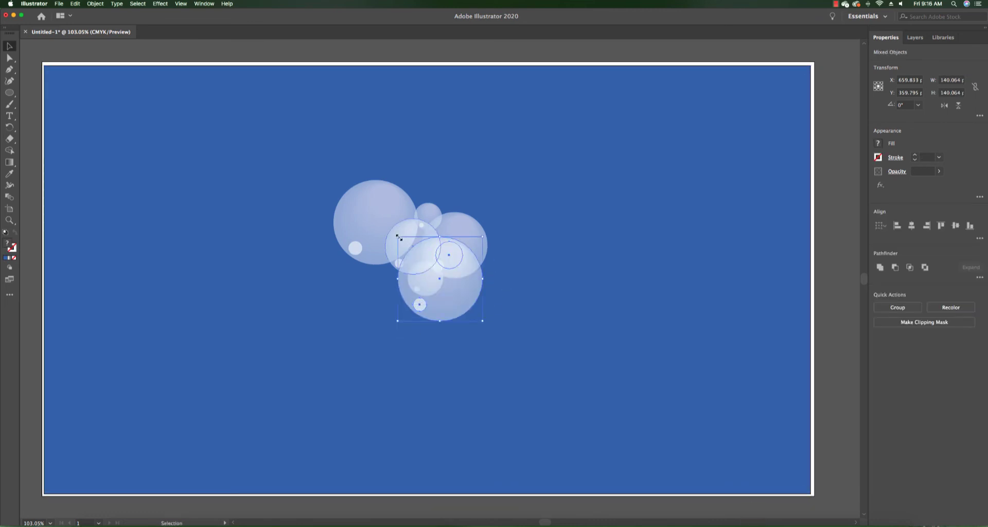
drag(398, 237, 469, 212)
click(511, 249)
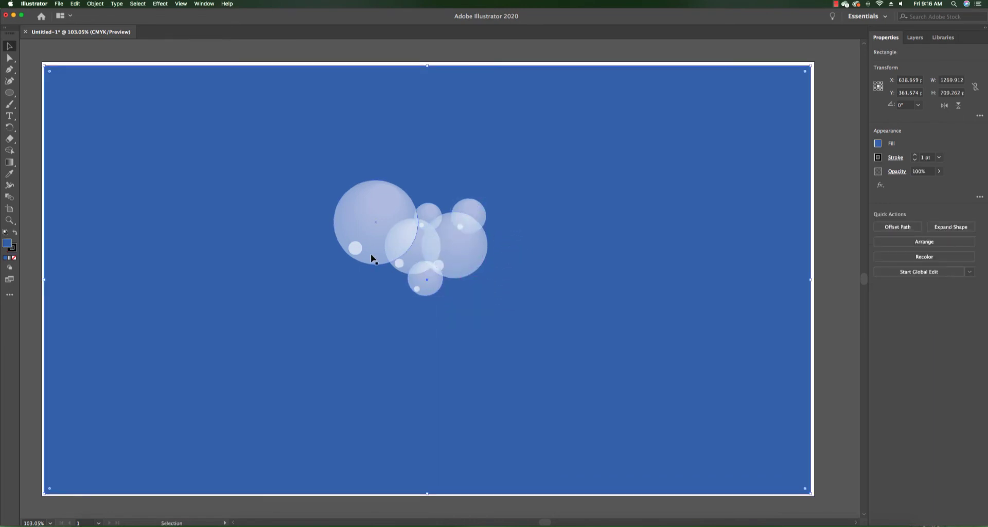
key(super+v)
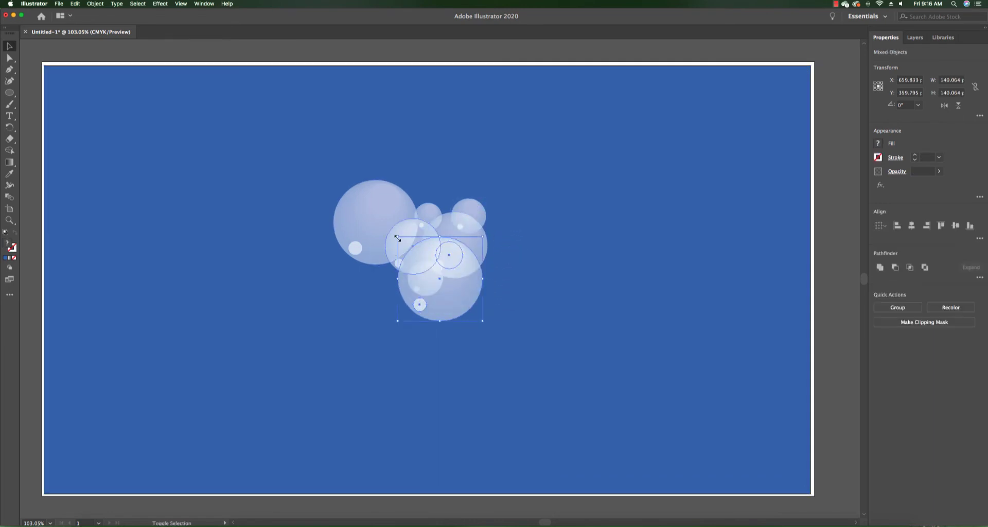
drag(396, 237, 447, 185)
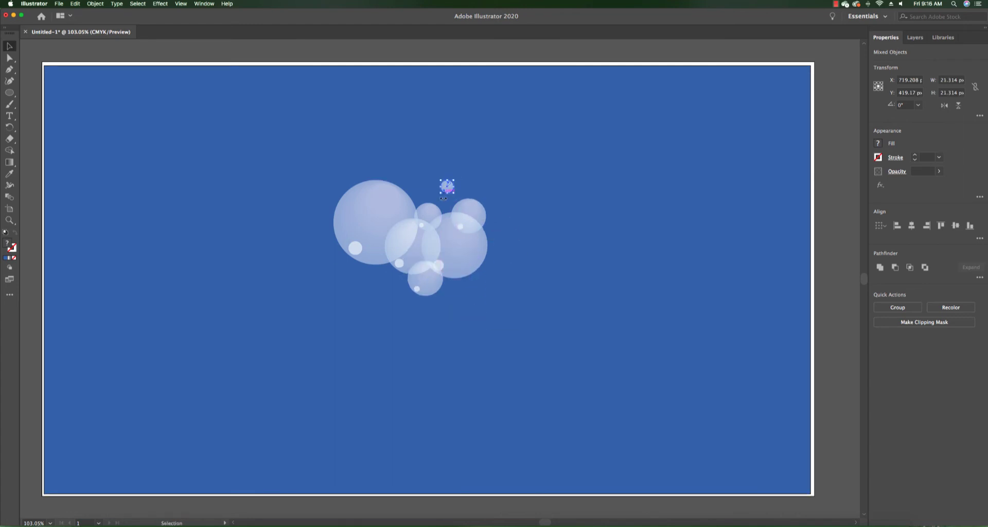
click(443, 198)
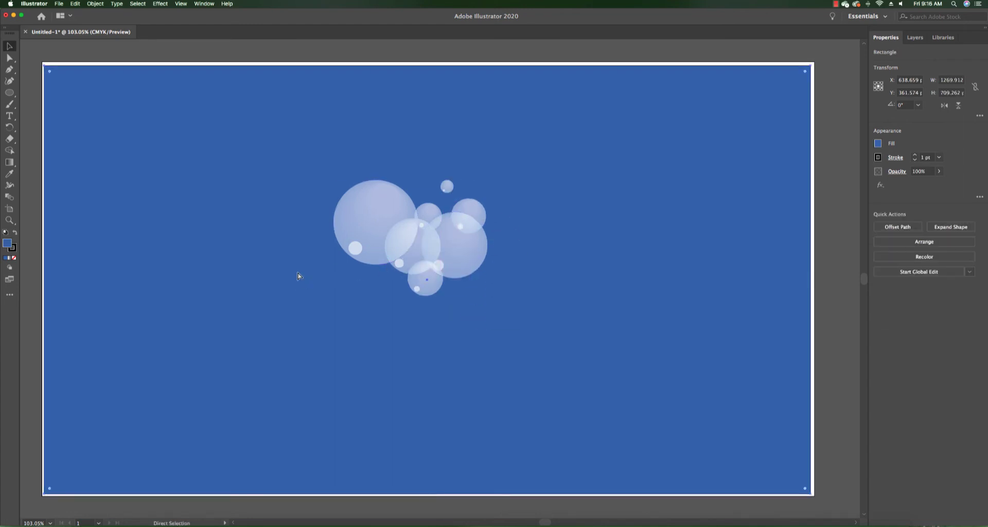
key(super+v)
drag(397, 238, 432, 270)
drag(457, 300, 502, 274)
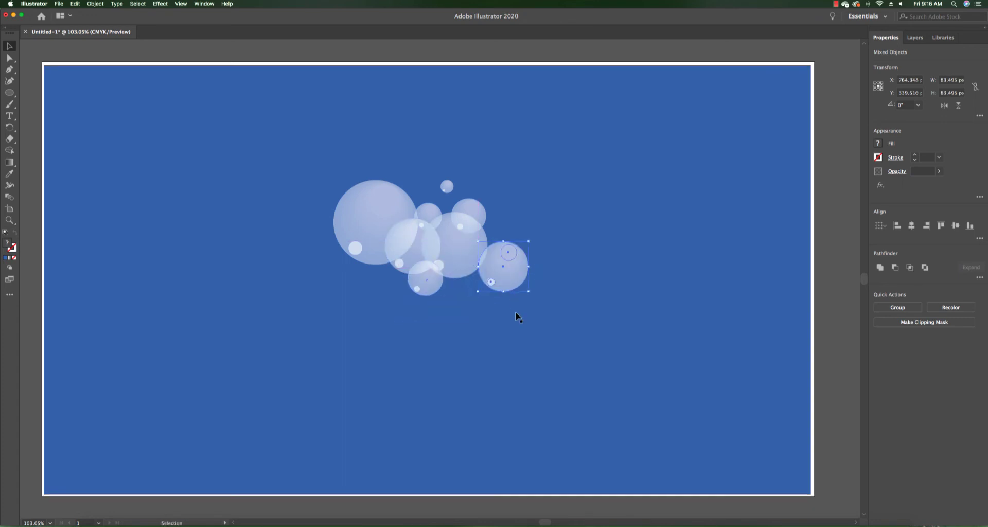
Step: Deselect the last bubble and zoom in to 300% on the eight-bubble cluster
click(165, 114)
key(z)
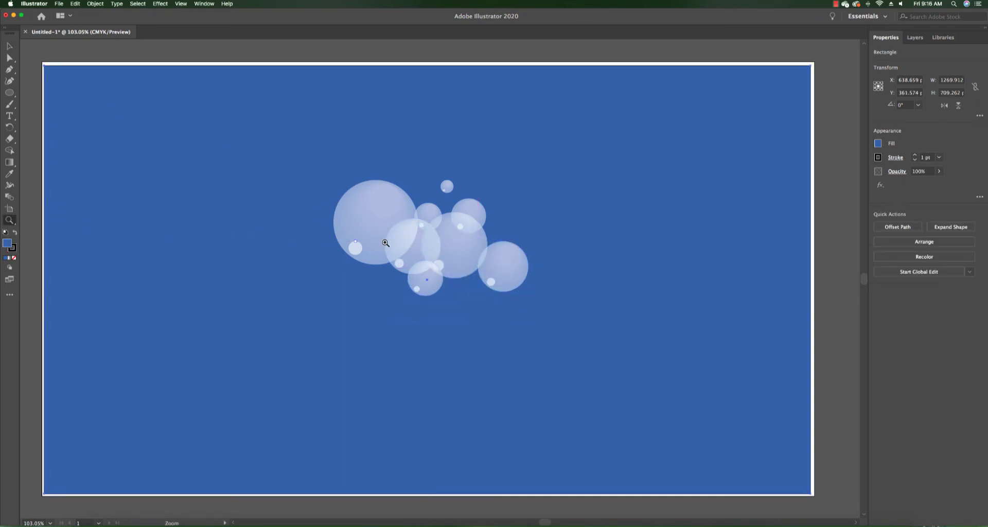
click(427, 237)
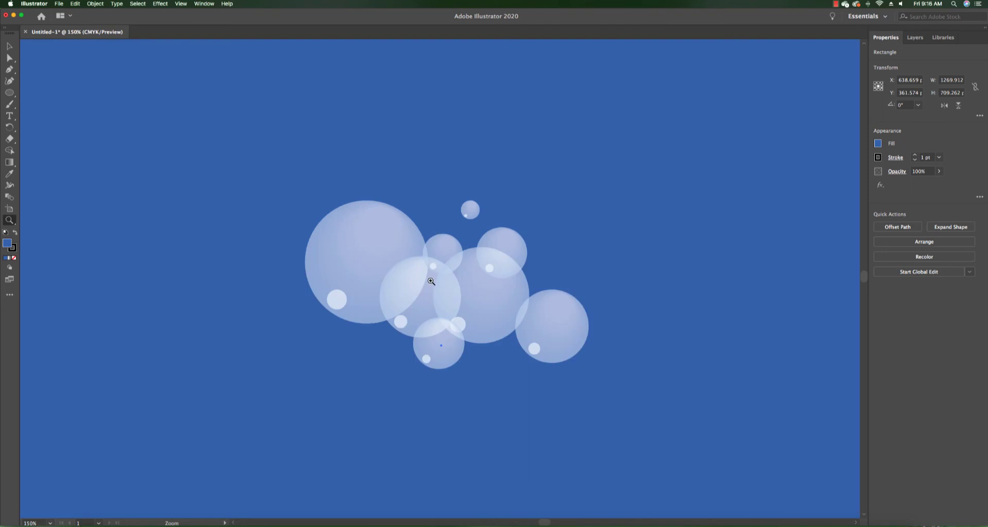